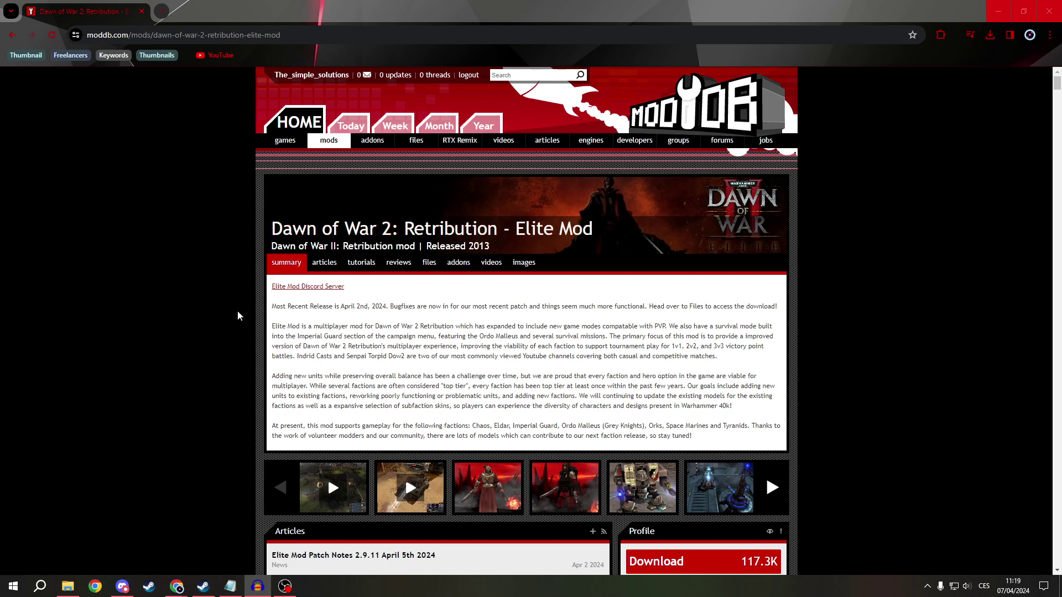
Open the Elite Mod Patch 2.9.11 (April 5th 2024) page from the mod's files list
left_click(429, 262)
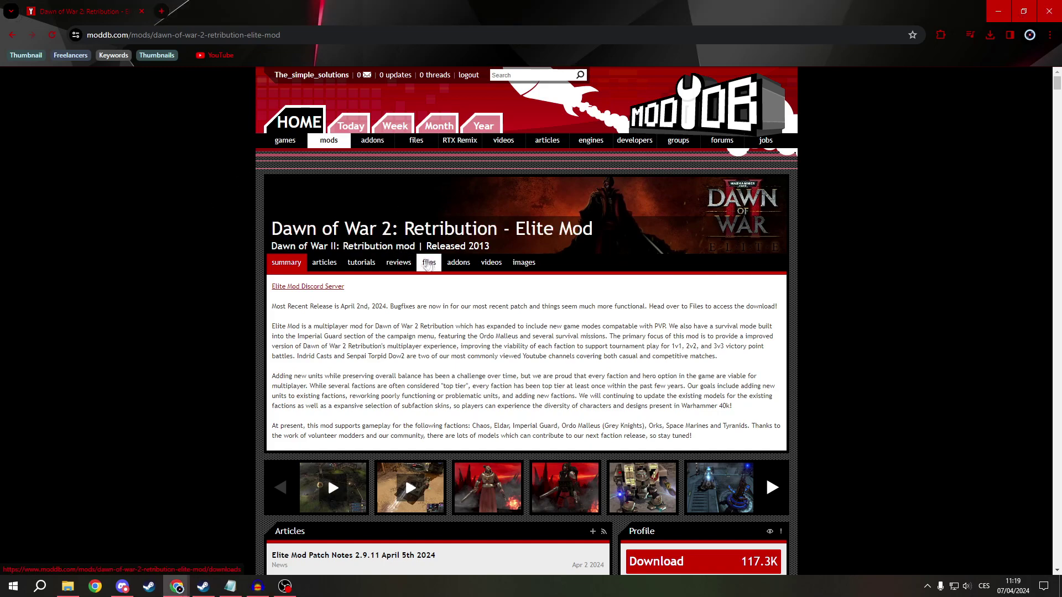
scroll(478, 232, "down", 2)
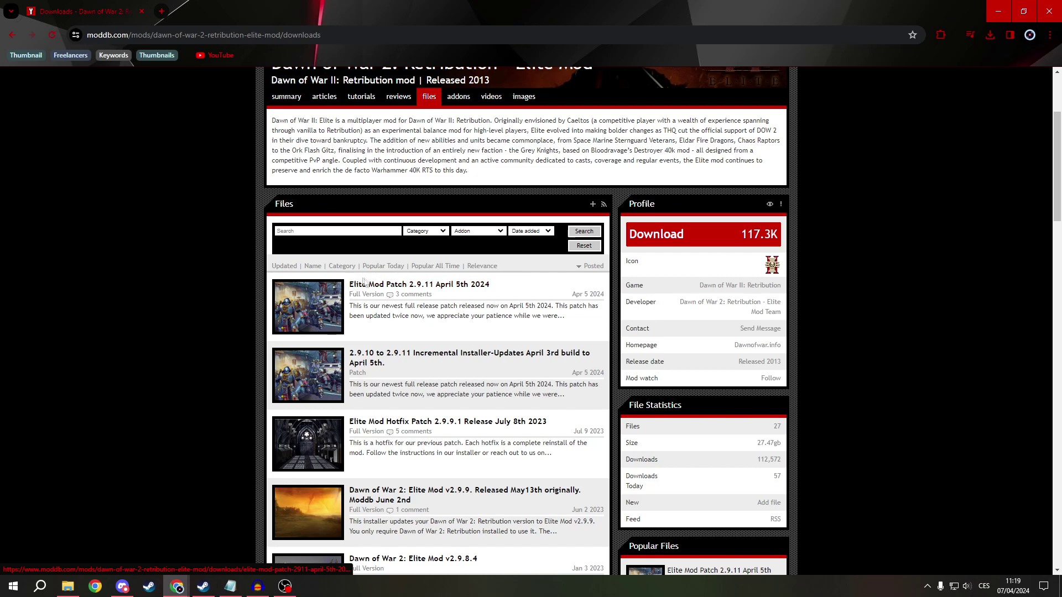
left_click_drag(346, 284, 508, 290)
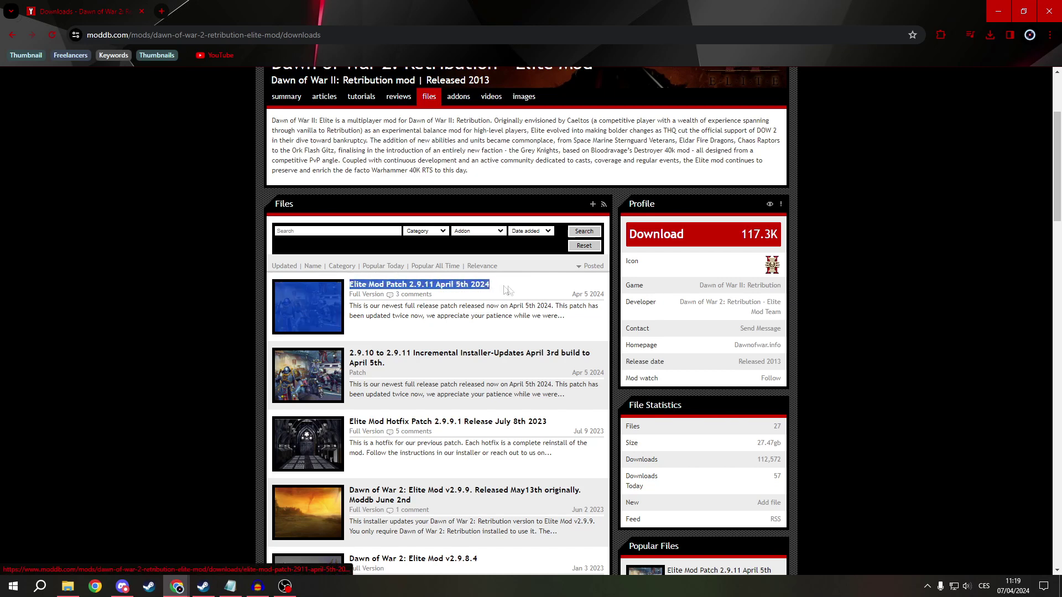
left_click(222, 285)
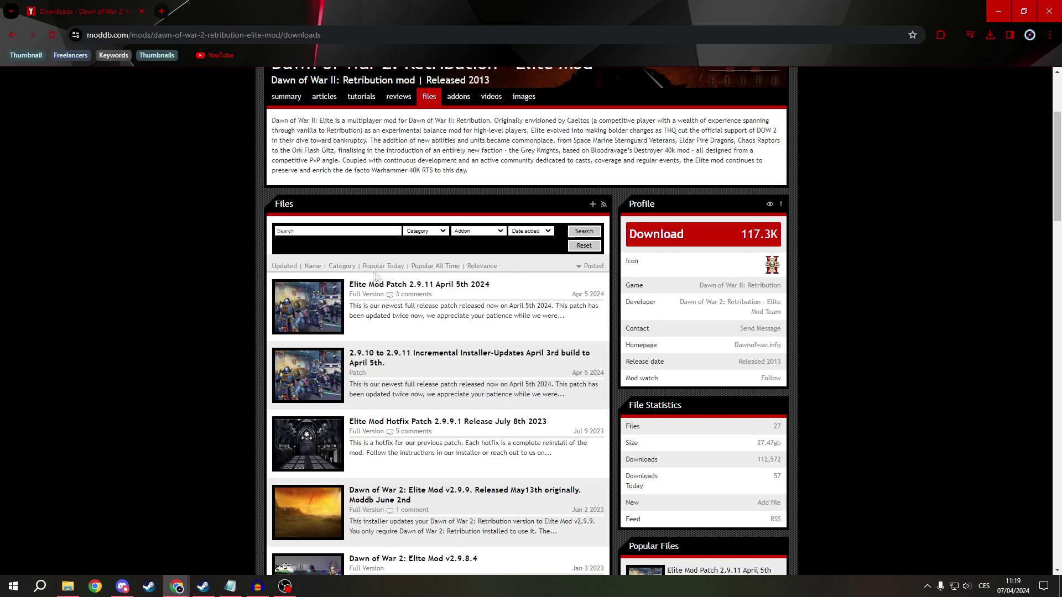
left_click(399, 287)
Glance at the date calendar, then bring up the folder holding the 2.07 GB installer
left_click(1012, 587)
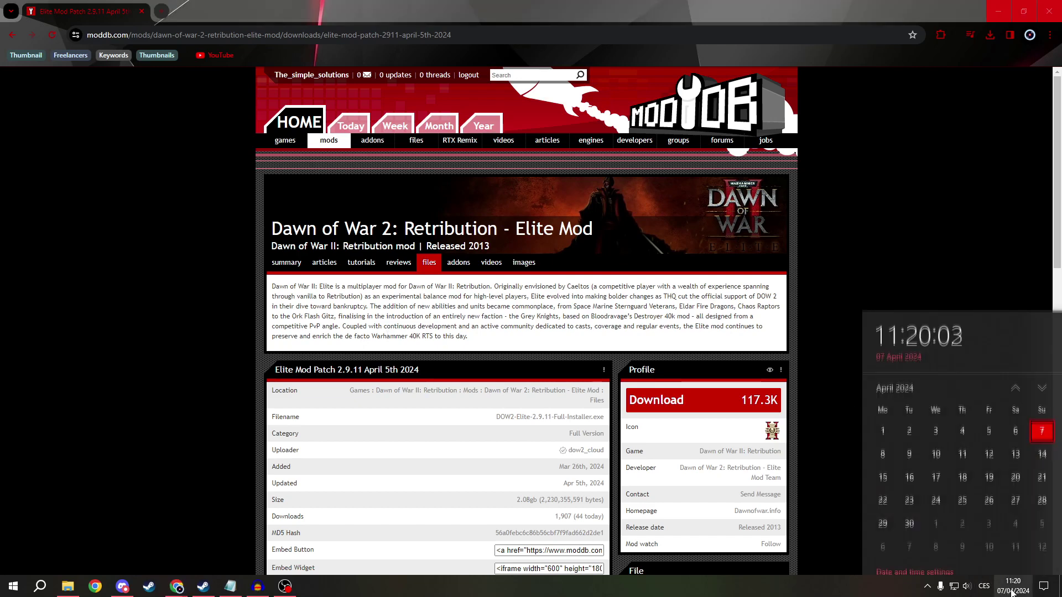
left_click(862, 311)
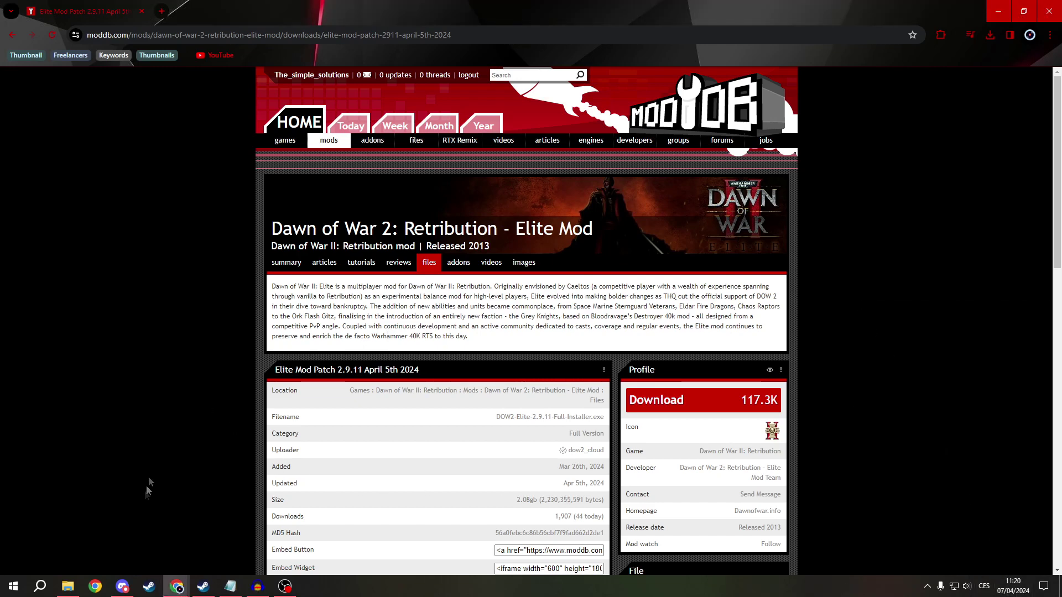
scroll(443, 426, "down", 4)
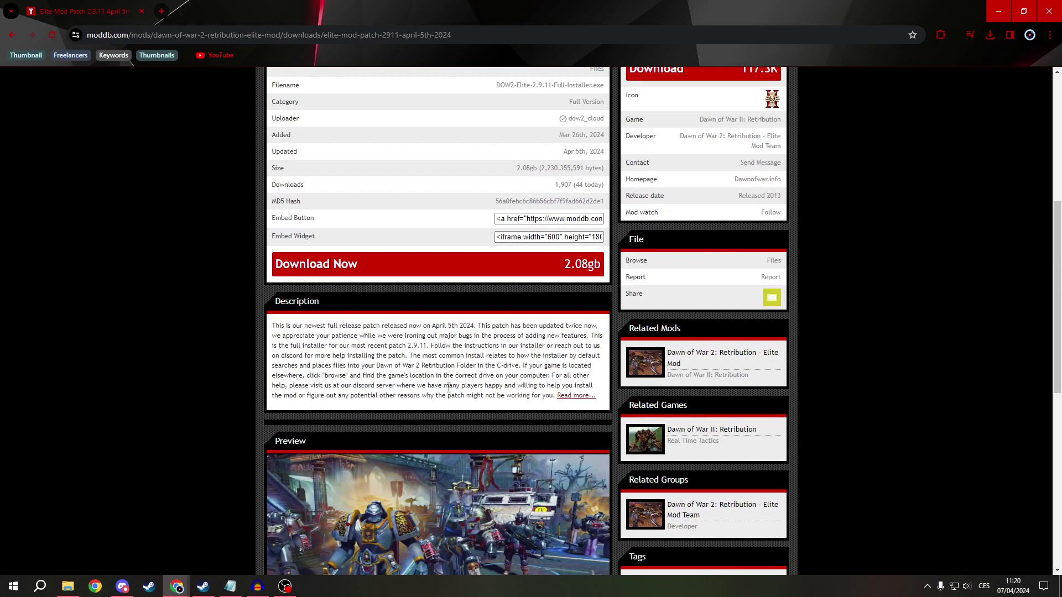
left_click(66, 587)
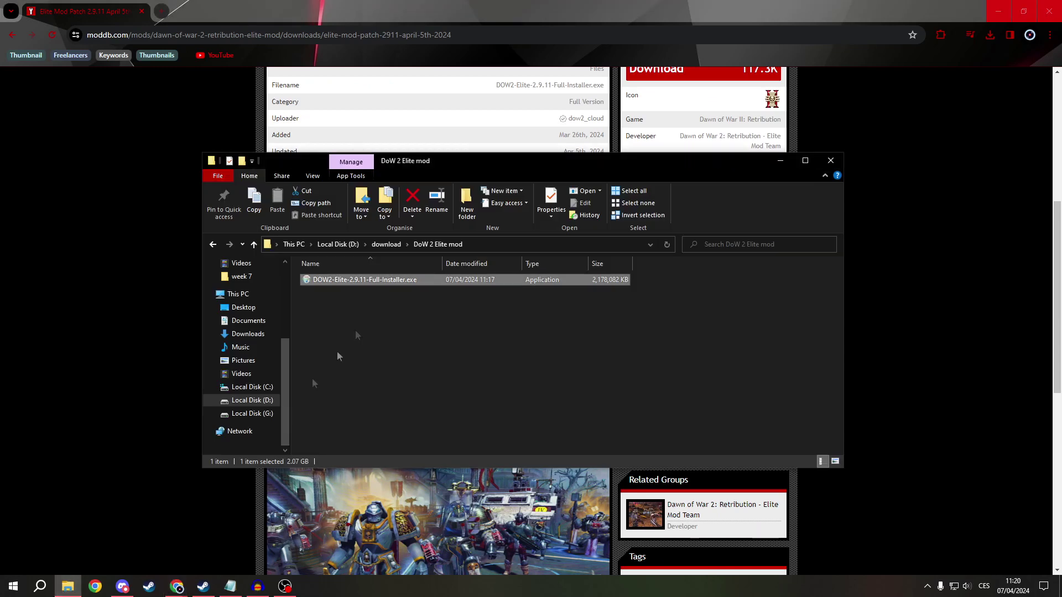
Run DOW2-Elite-2.9.11-Full-Installer.exe, allowing it past SmartScreen with 'Run anyway'
double_click(370, 279)
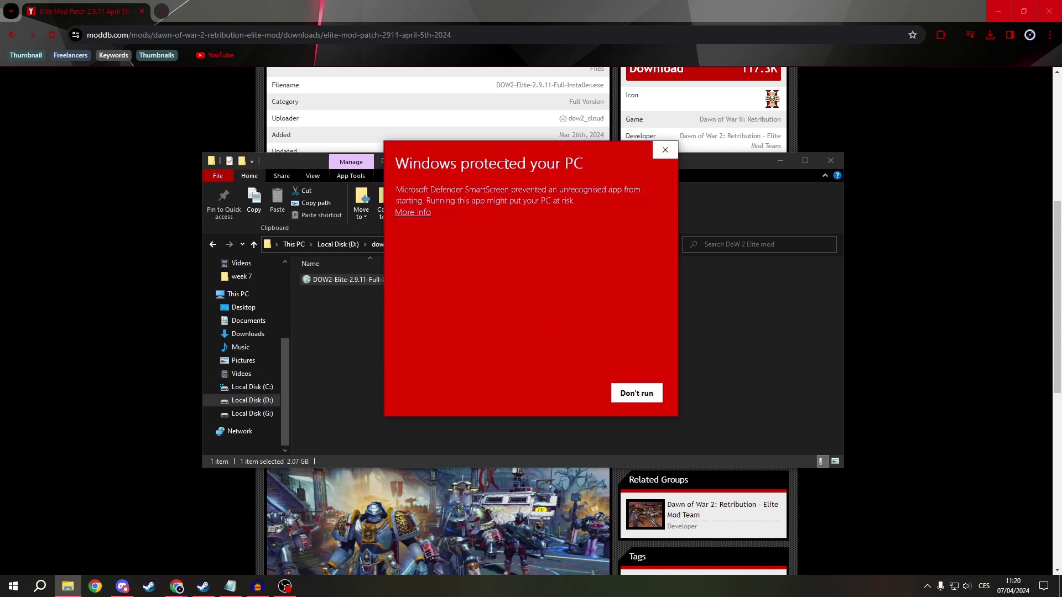
left_click(423, 213)
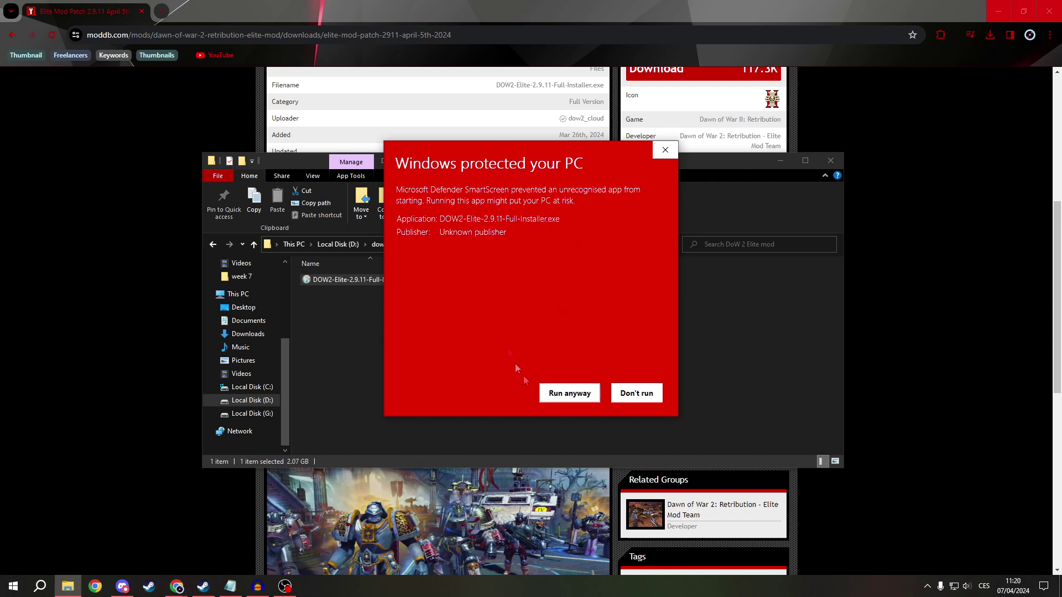
left_click(563, 395)
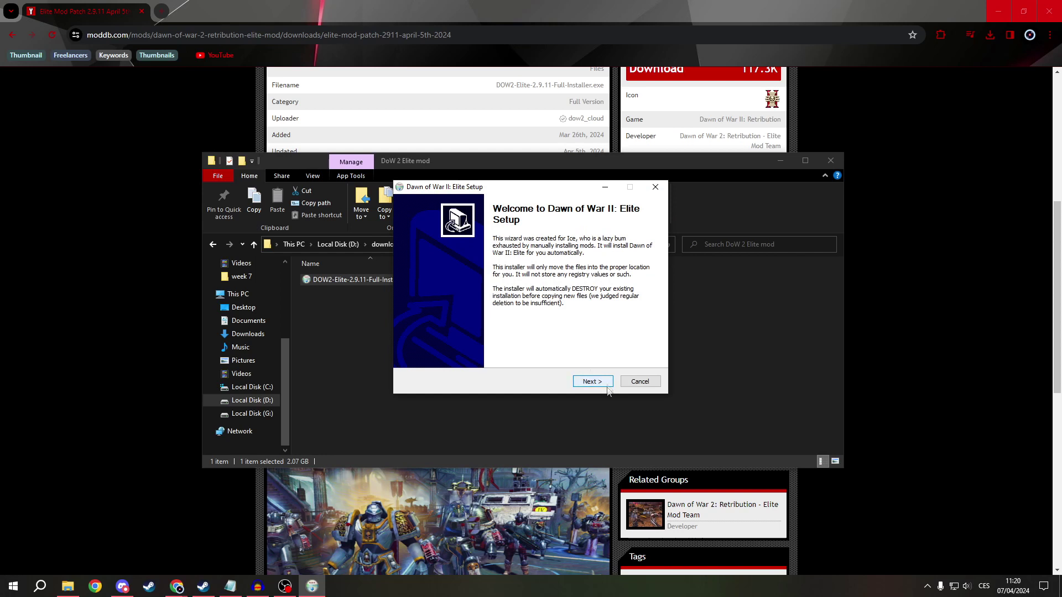
Skip the Welcome and Changelog pages, install to the default Retribution folder, and show the install details
left_click(595, 382)
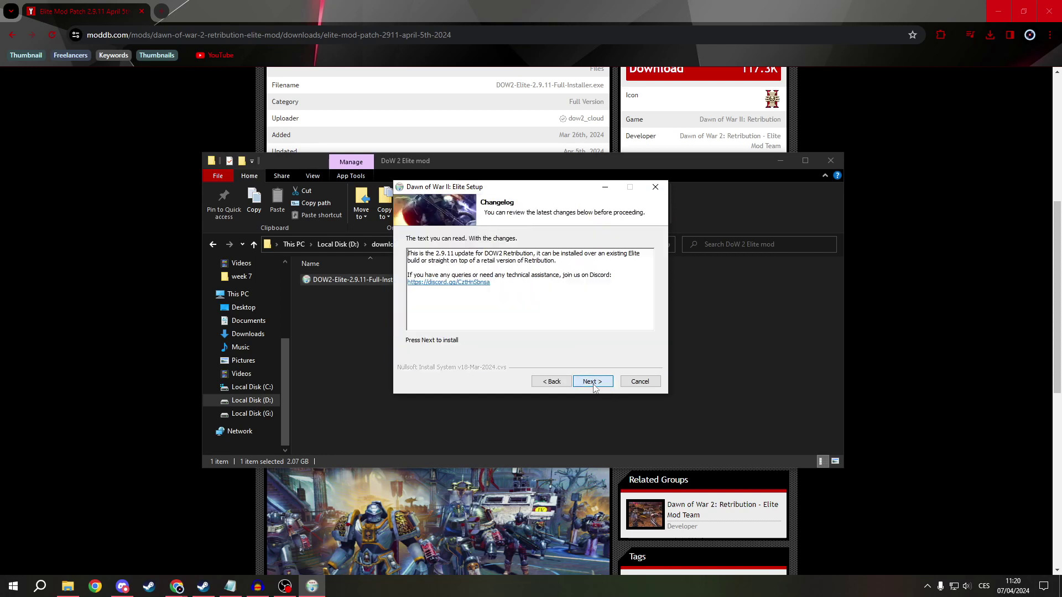
left_click(595, 383)
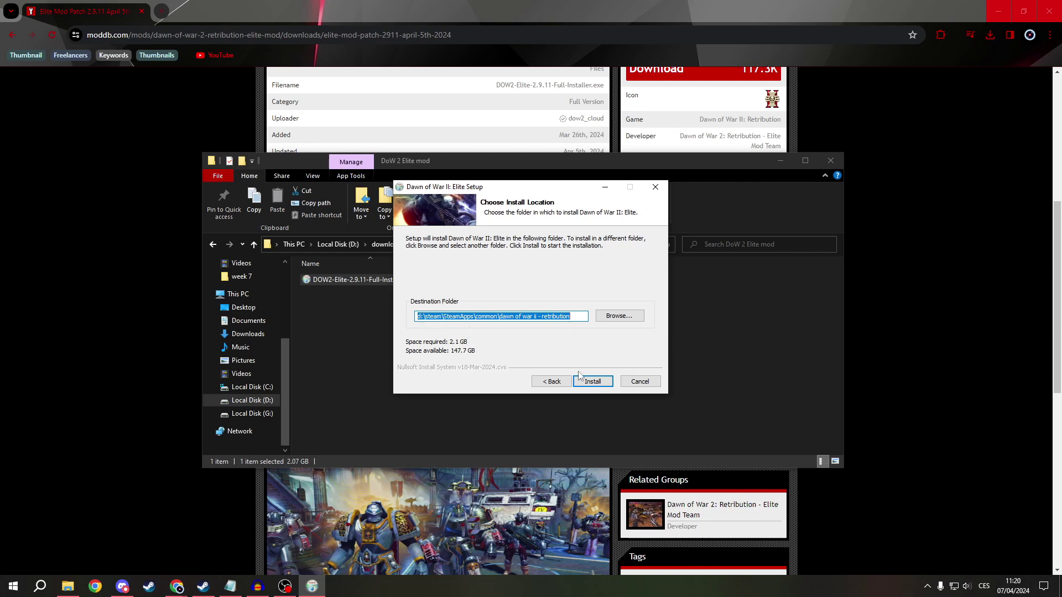
left_click(592, 380)
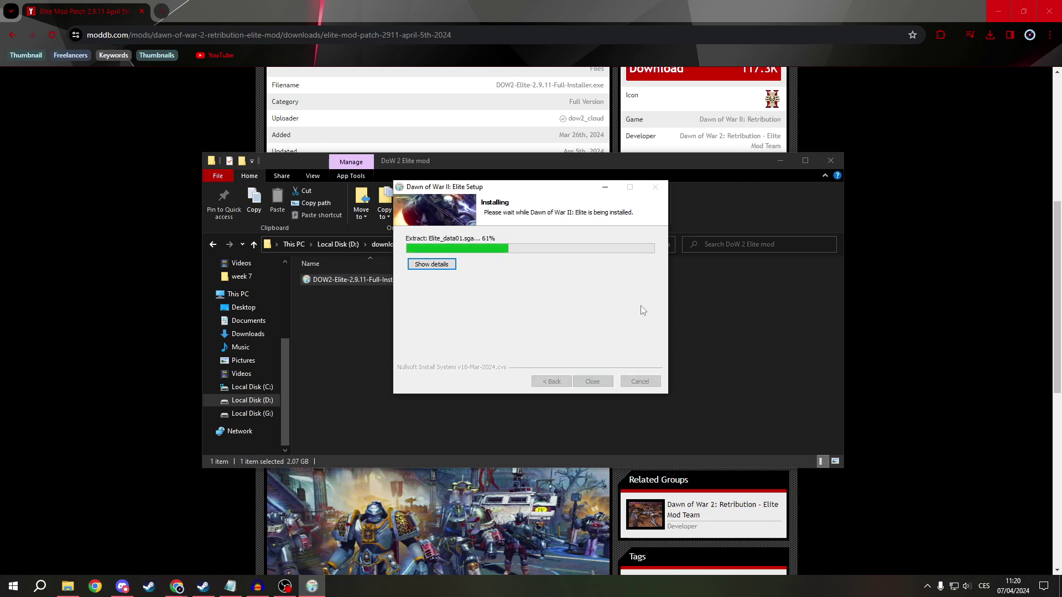
left_click(431, 264)
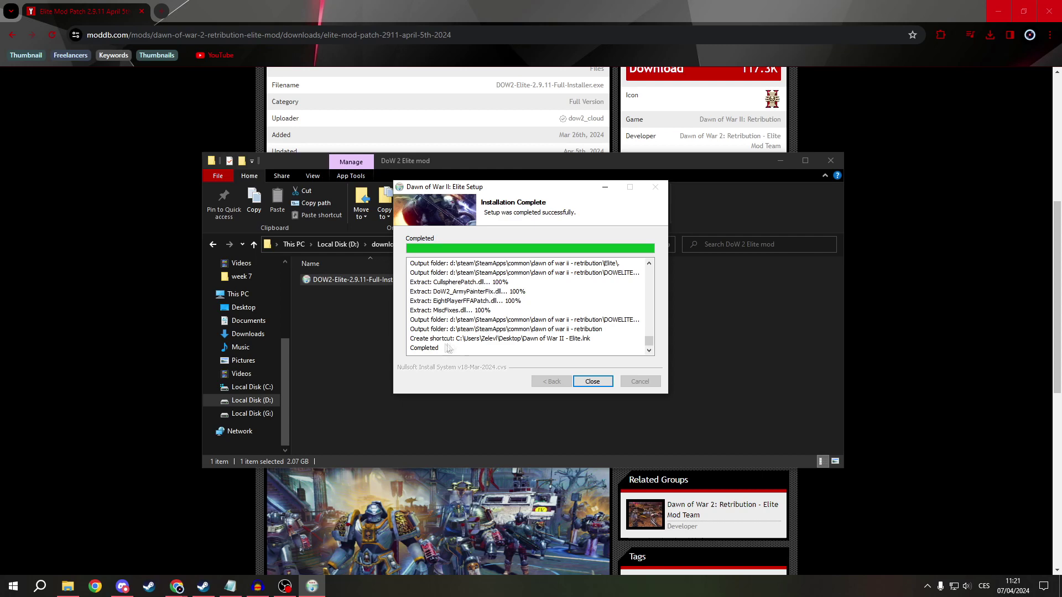
Close the completed Elite installer and bring up Windows search
left_click(592, 382)
left_click(40, 586)
type("eli")
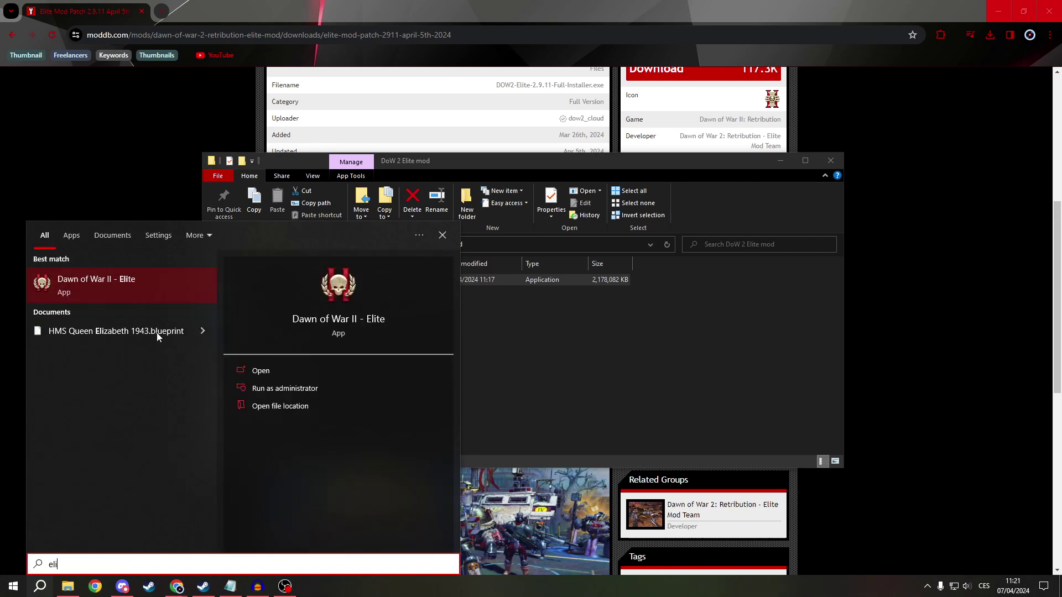
Launch the 'Dawn of War II - Elite' best match from the search results
left_click(162, 286)
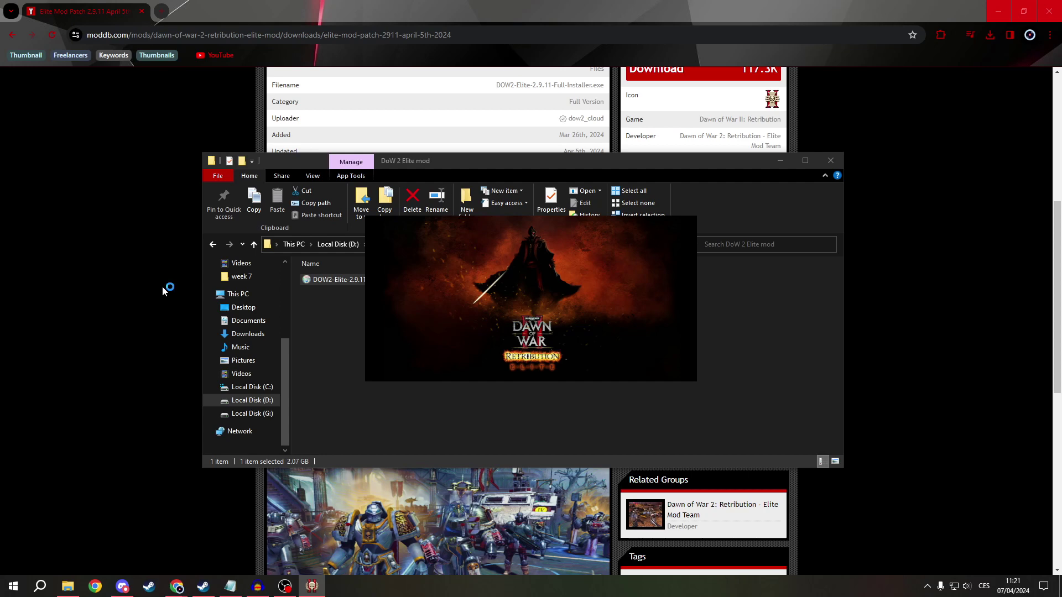